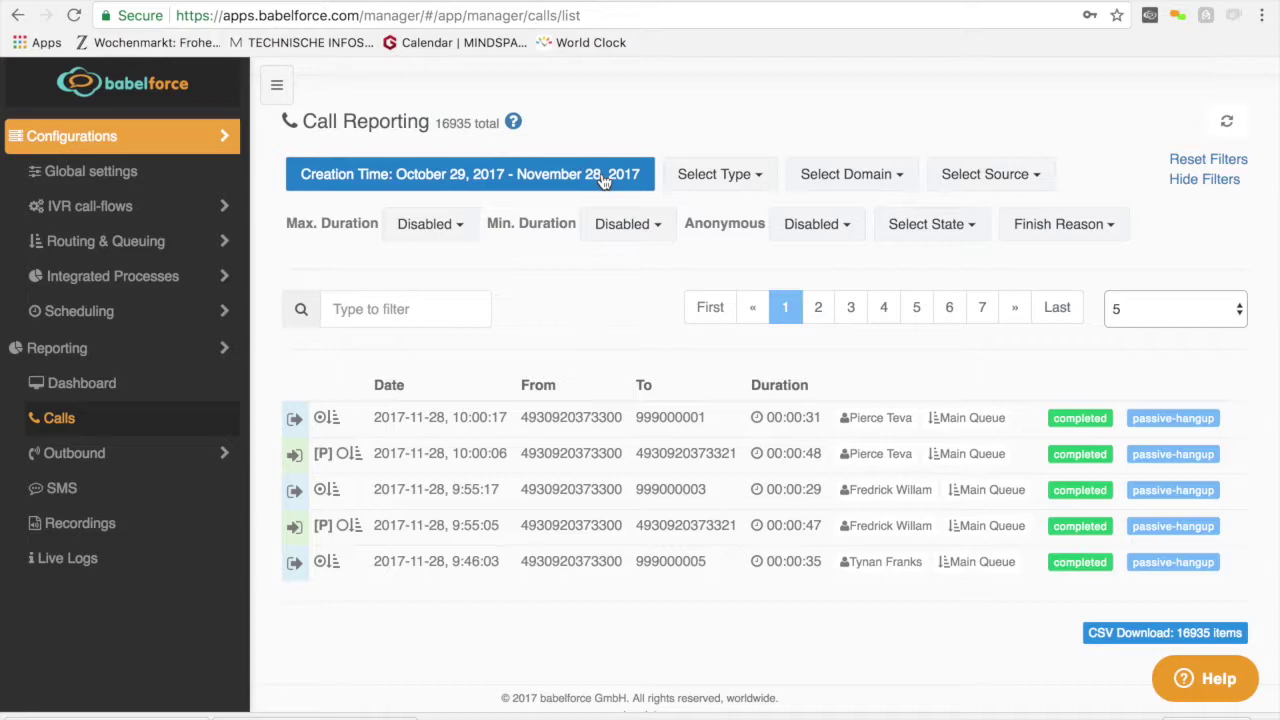
Filter the call report to Outbound Calls with the source Via Queue.
click(760, 178)
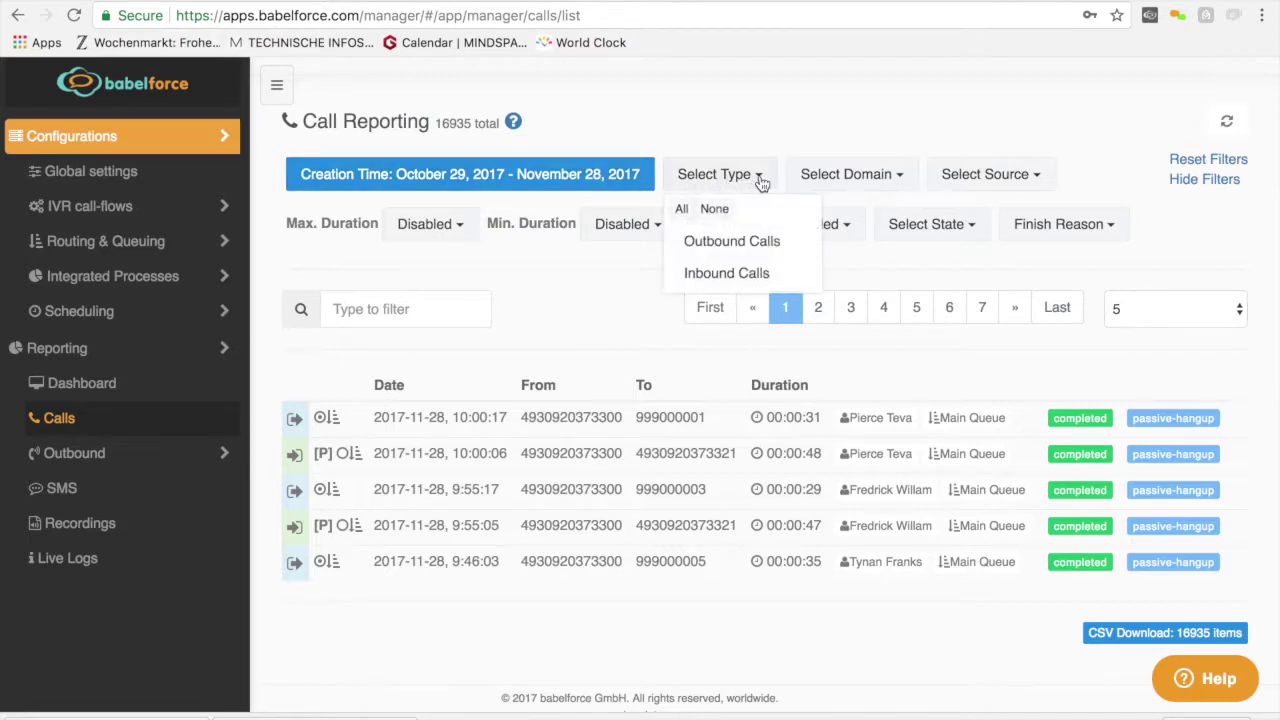
click(733, 245)
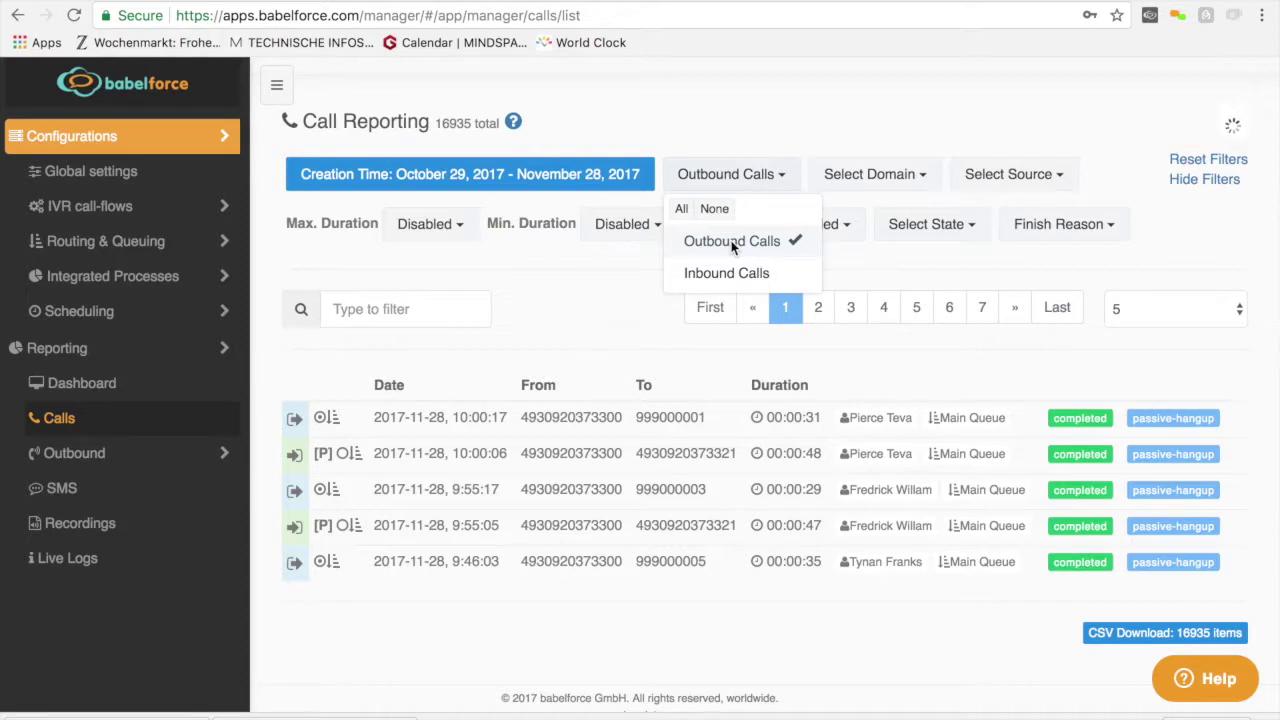
click(922, 118)
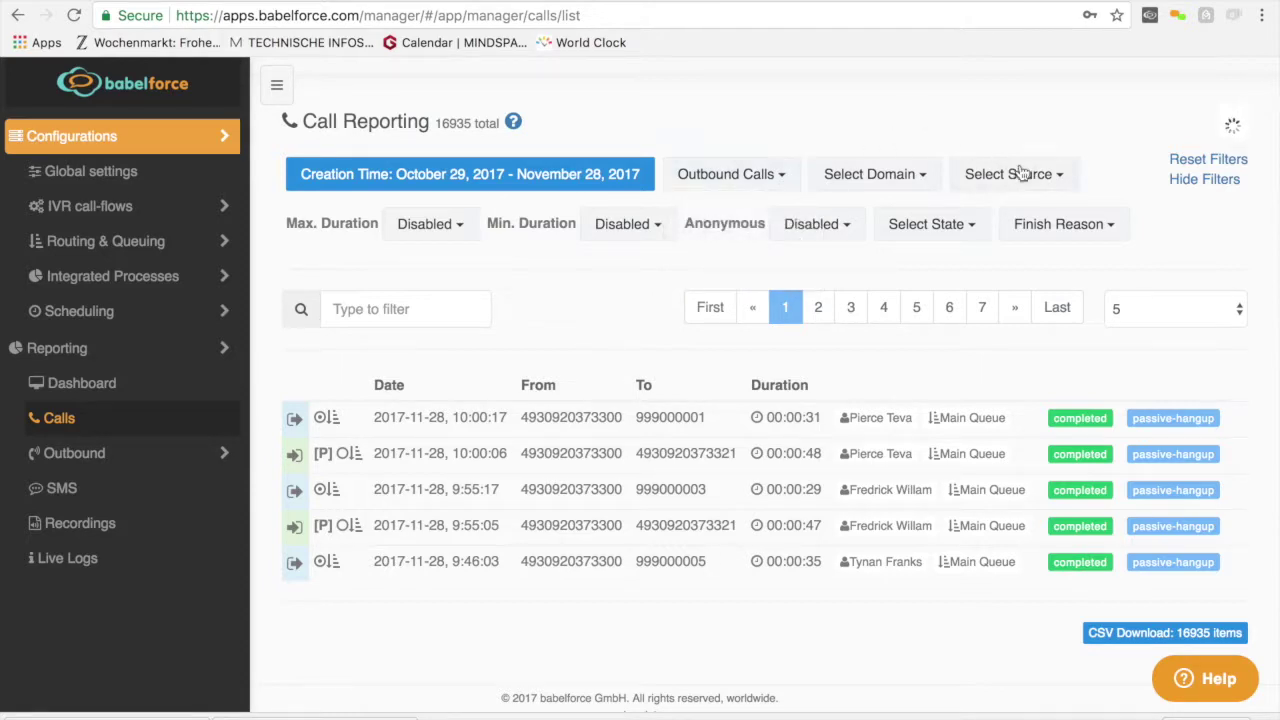
click(1066, 180)
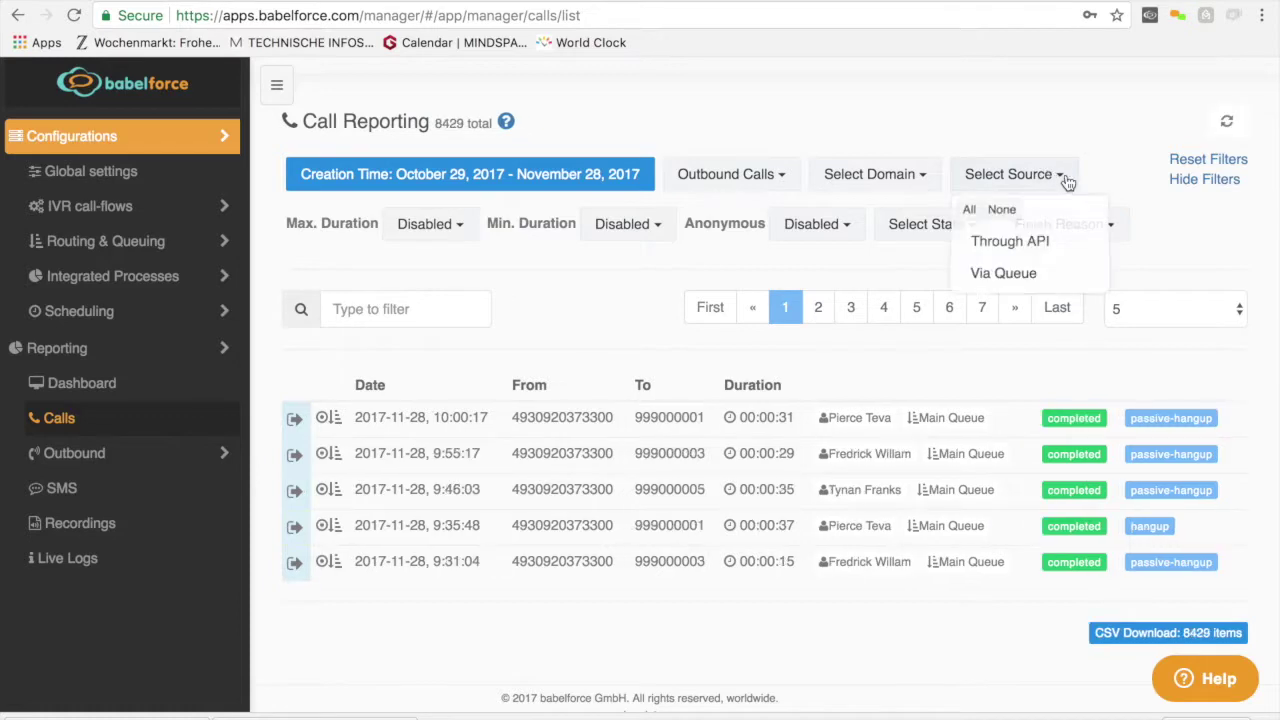
click(1010, 277)
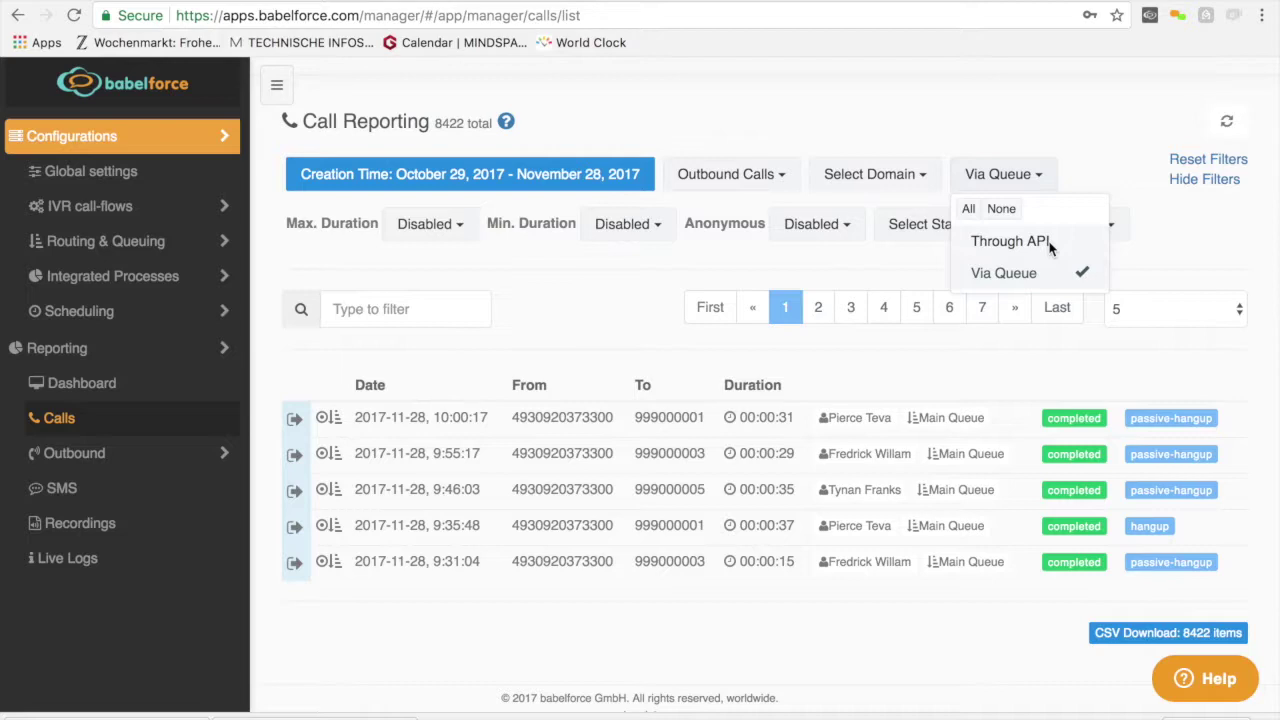
click(1084, 125)
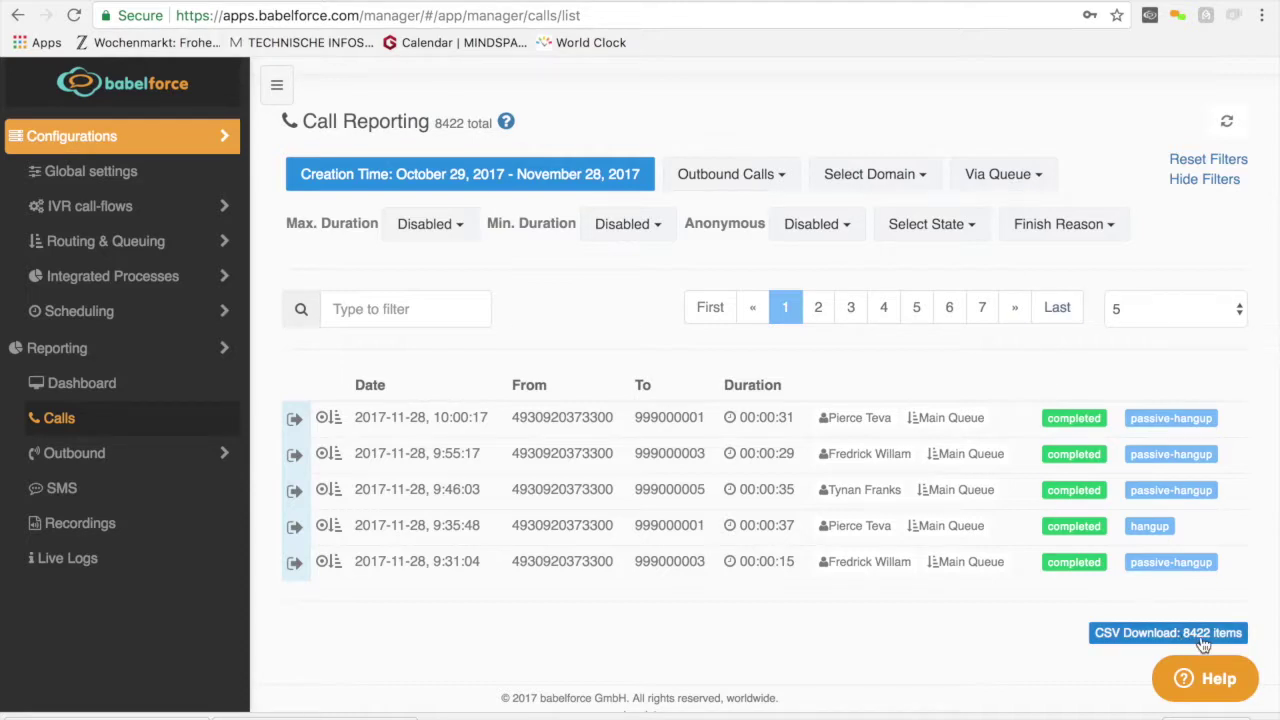
Restrict the call report's creation time to October 1–7, 2017 and download the filtered calls as CSV.
click(512, 177)
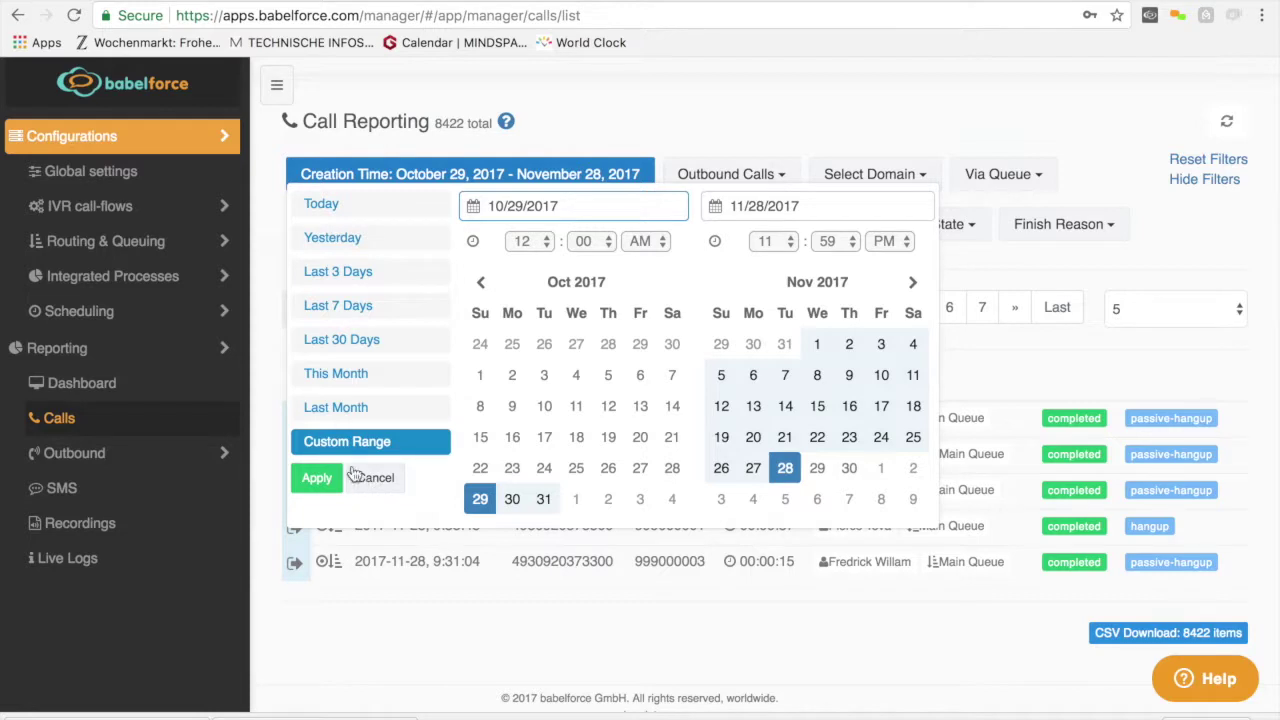
click(480, 375)
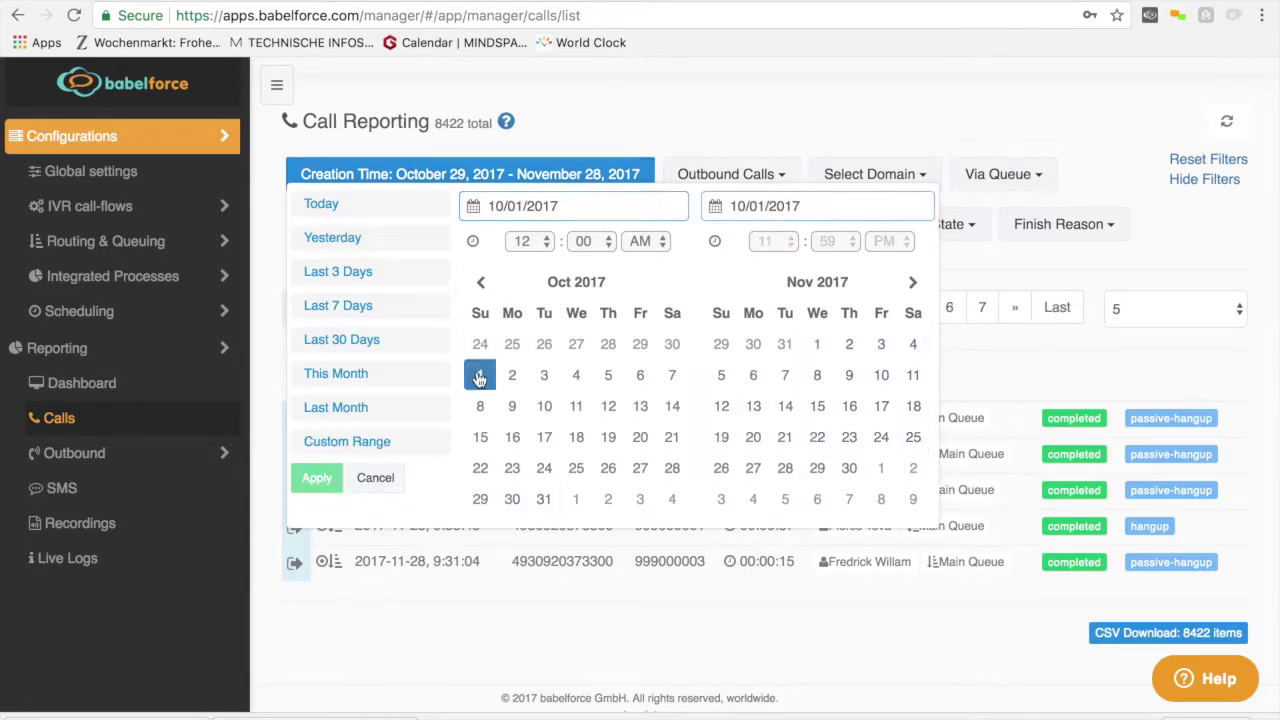
click(672, 376)
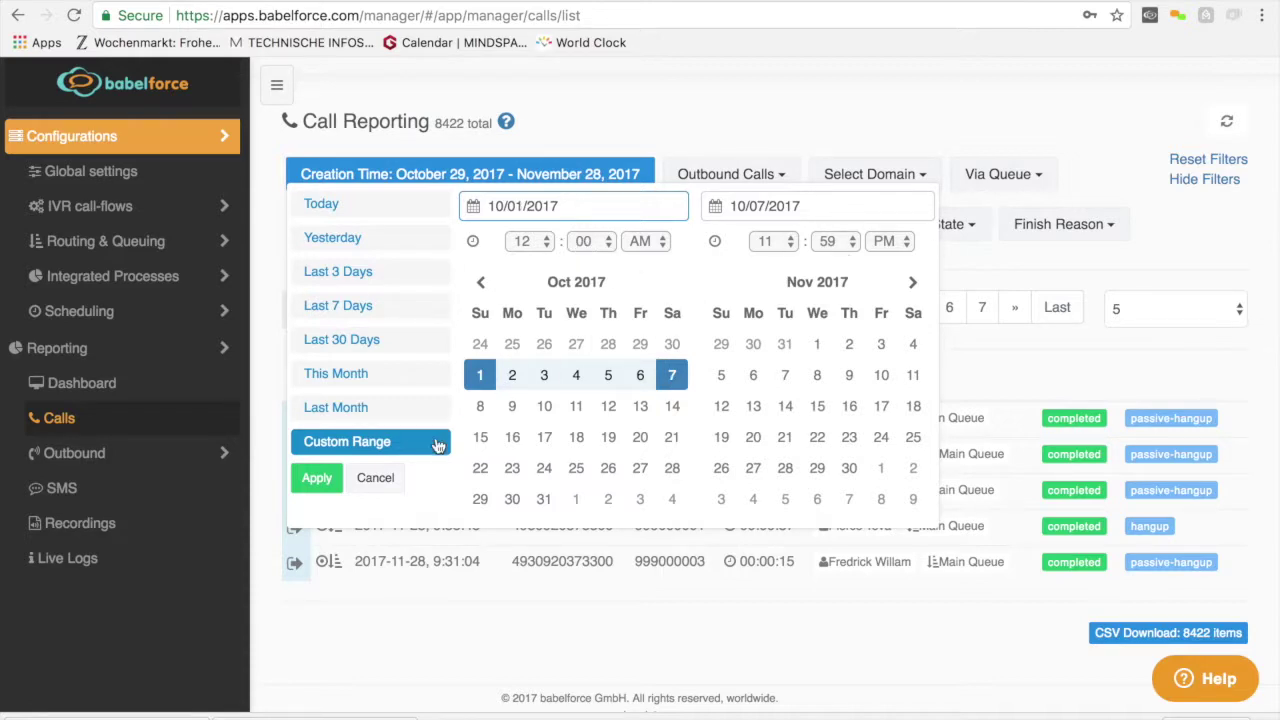
click(318, 479)
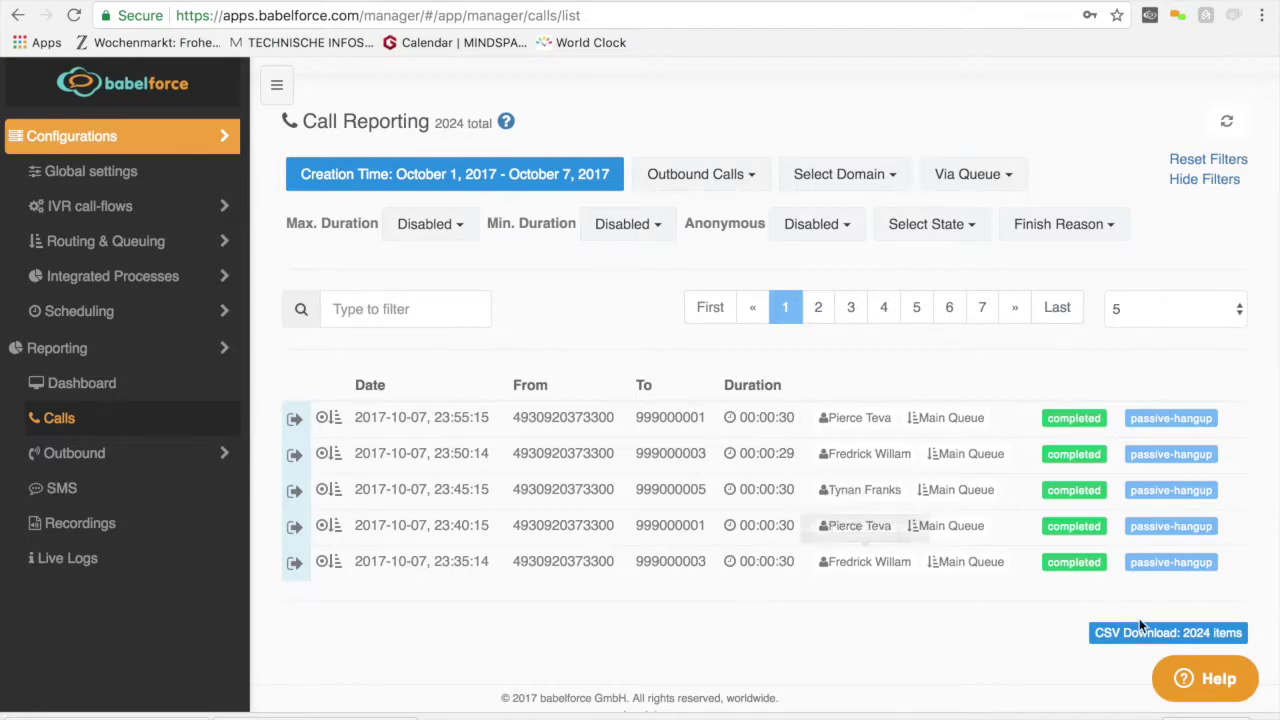
click(1170, 637)
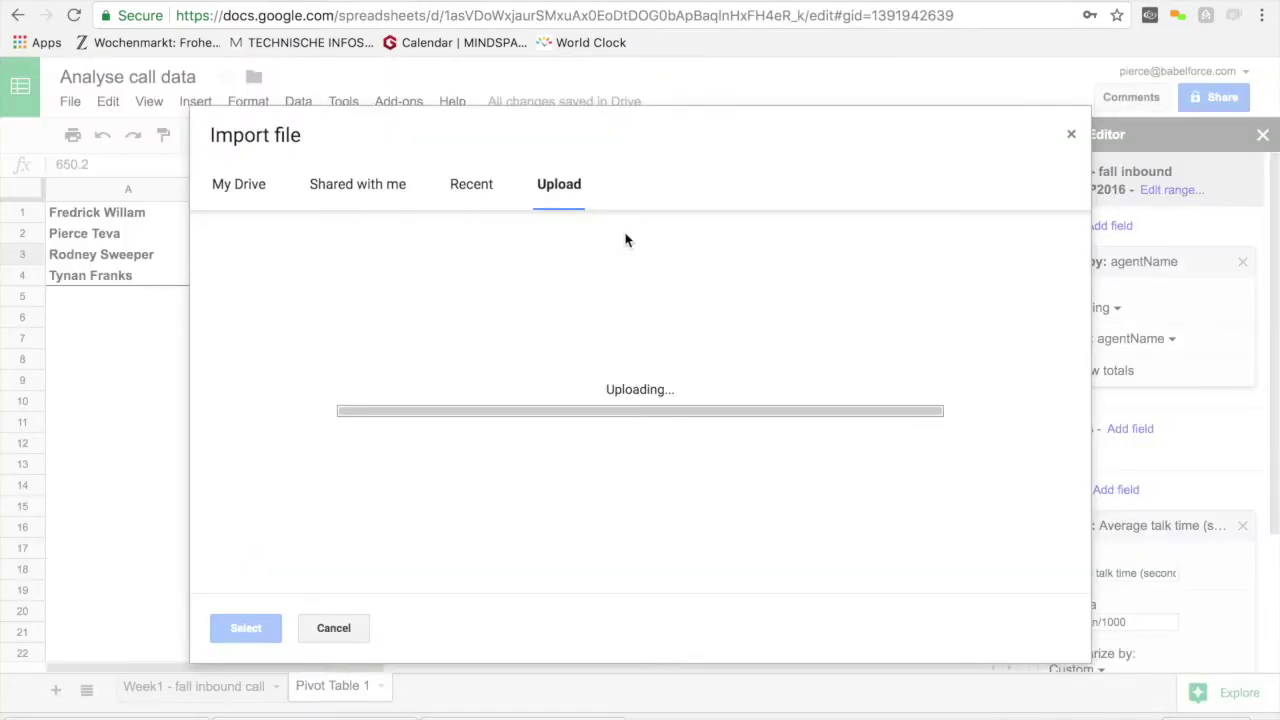
Import the downloaded calls CSV into the "Analyse call data" spreadsheet as a new sheet, using a custom semicolon separator.
click(500, 290)
click(500, 533)
click(585, 530)
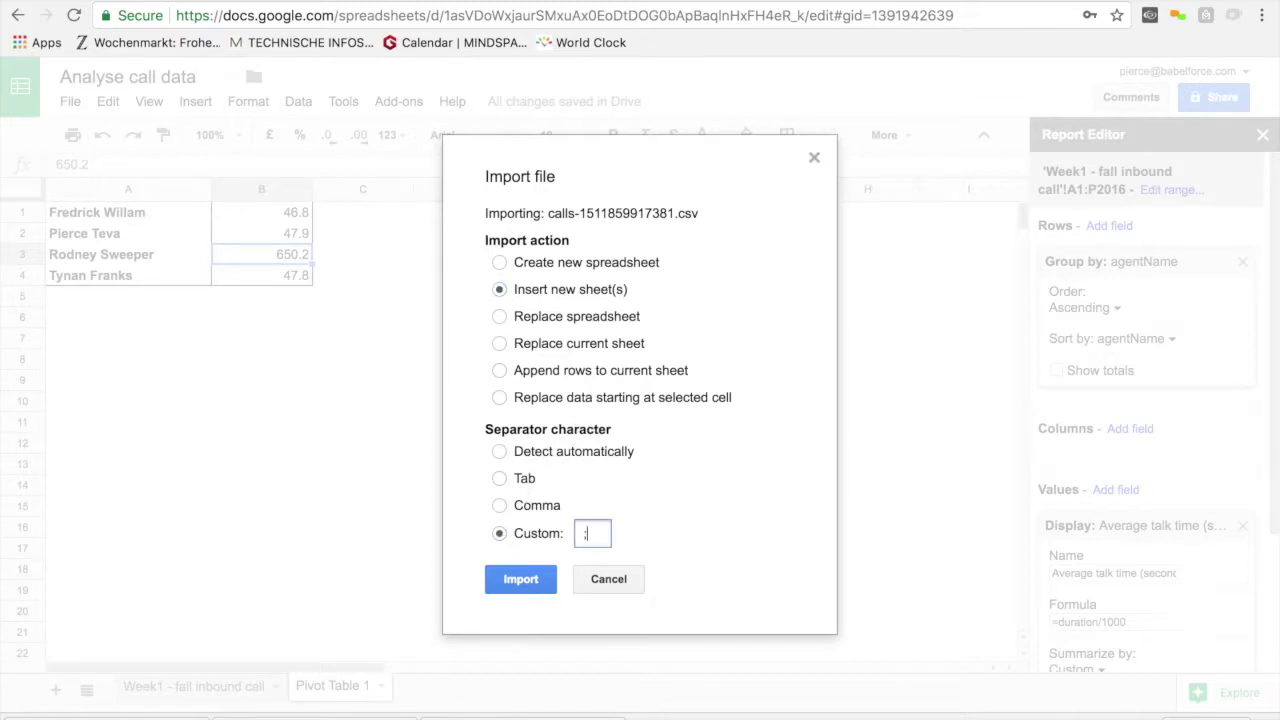
click(519, 582)
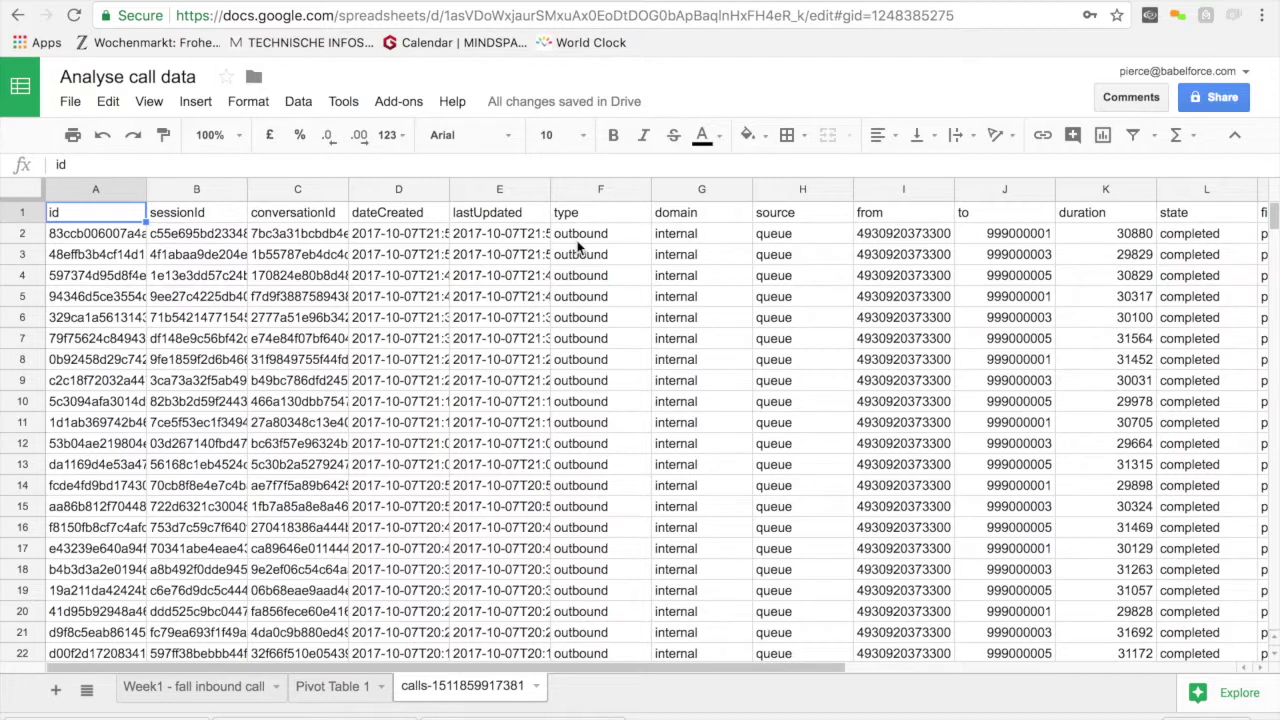
Create a pivot table from the imported call data and group its rows by agentName.
click(1110, 234)
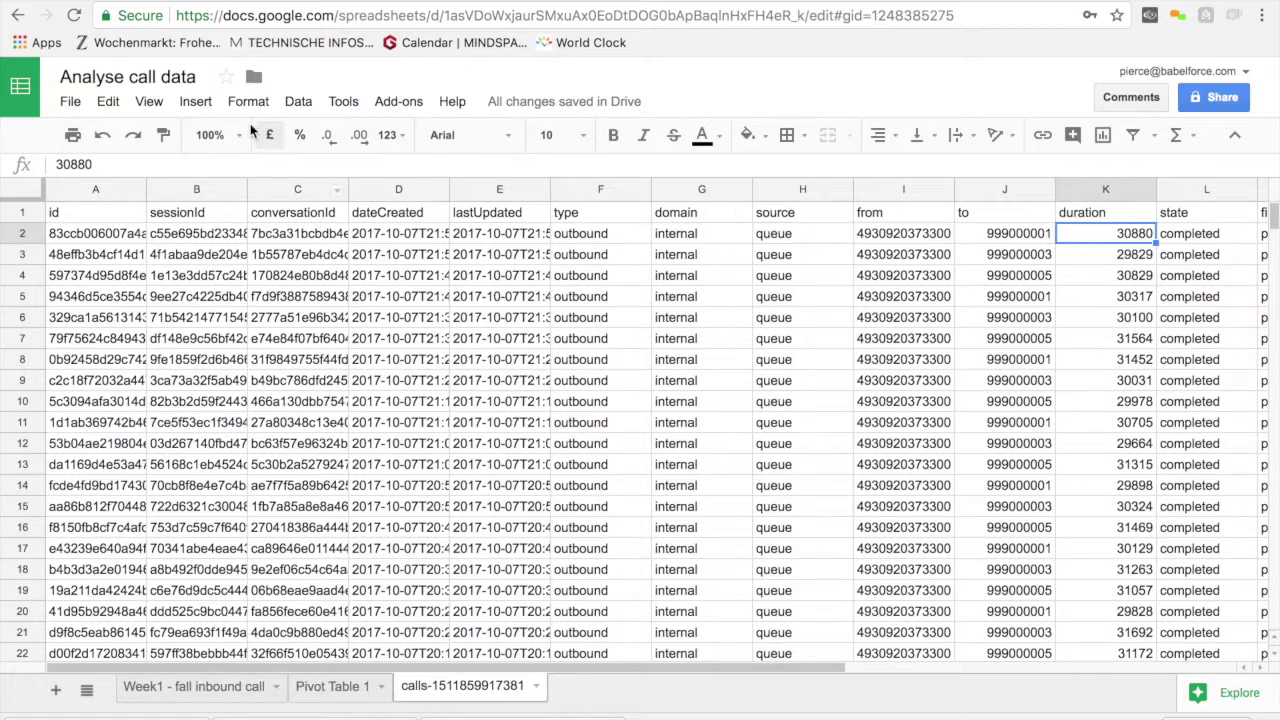
click(298, 101)
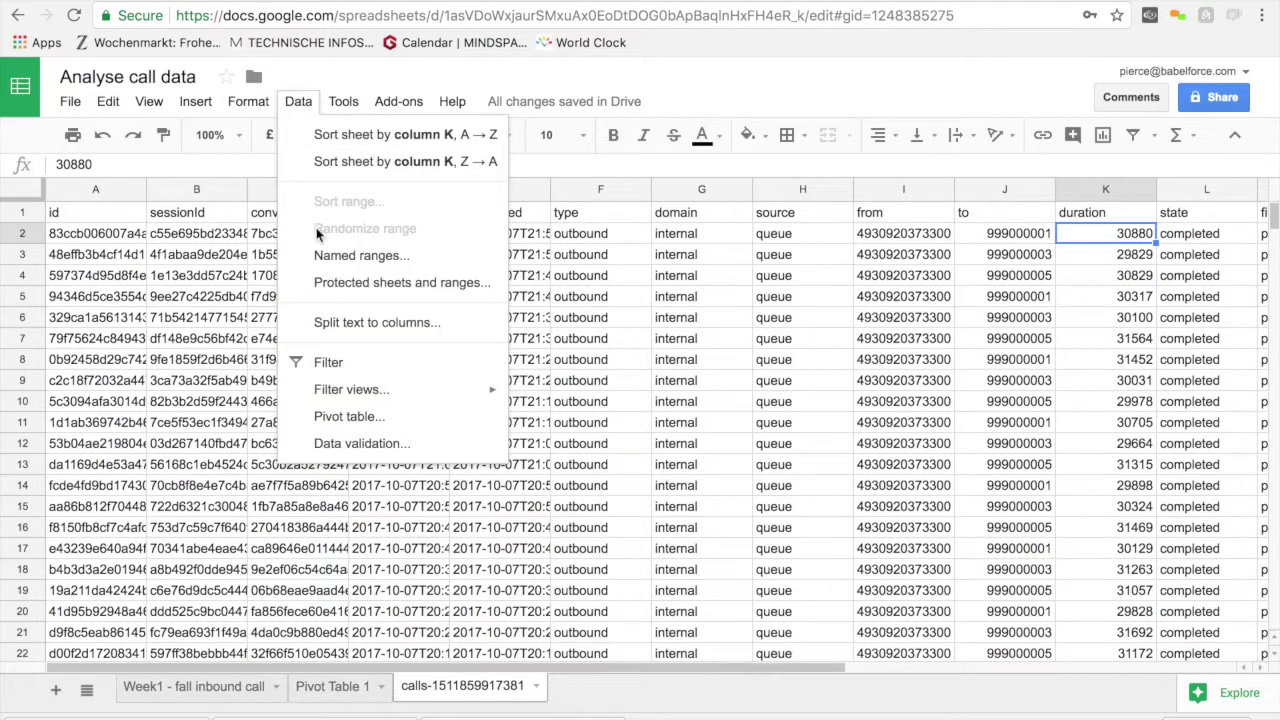
click(363, 416)
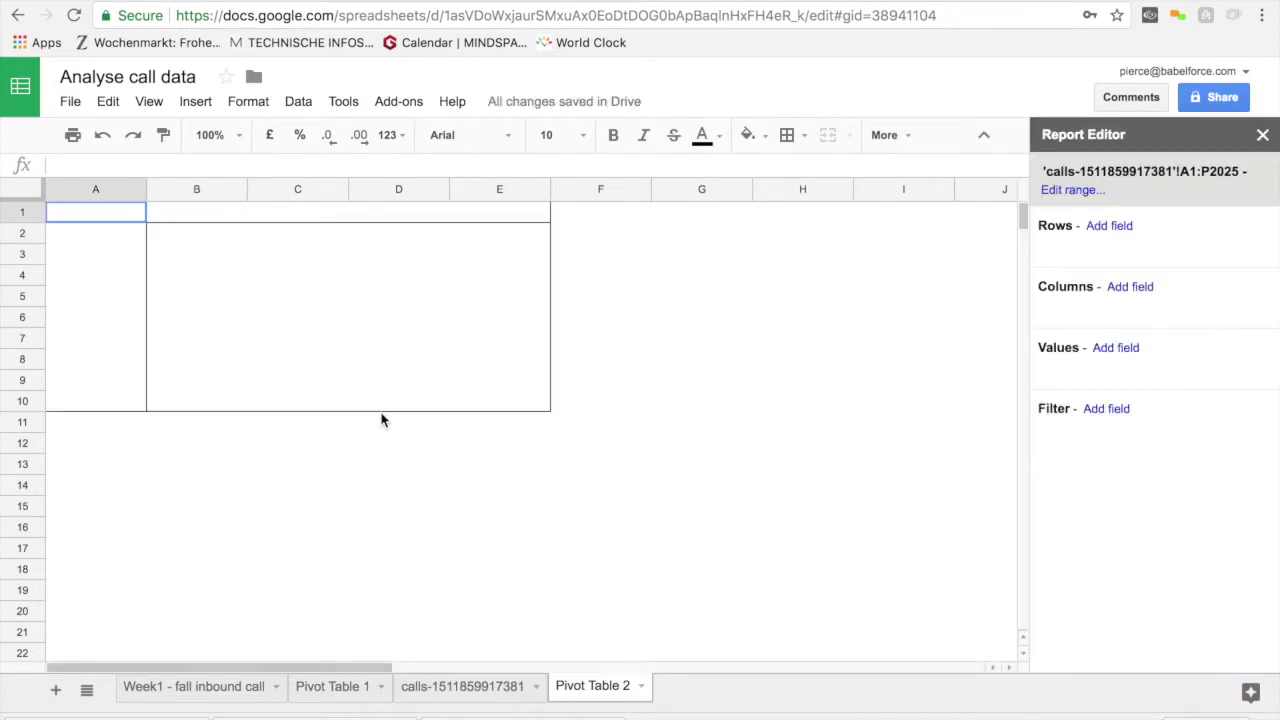
click(1108, 226)
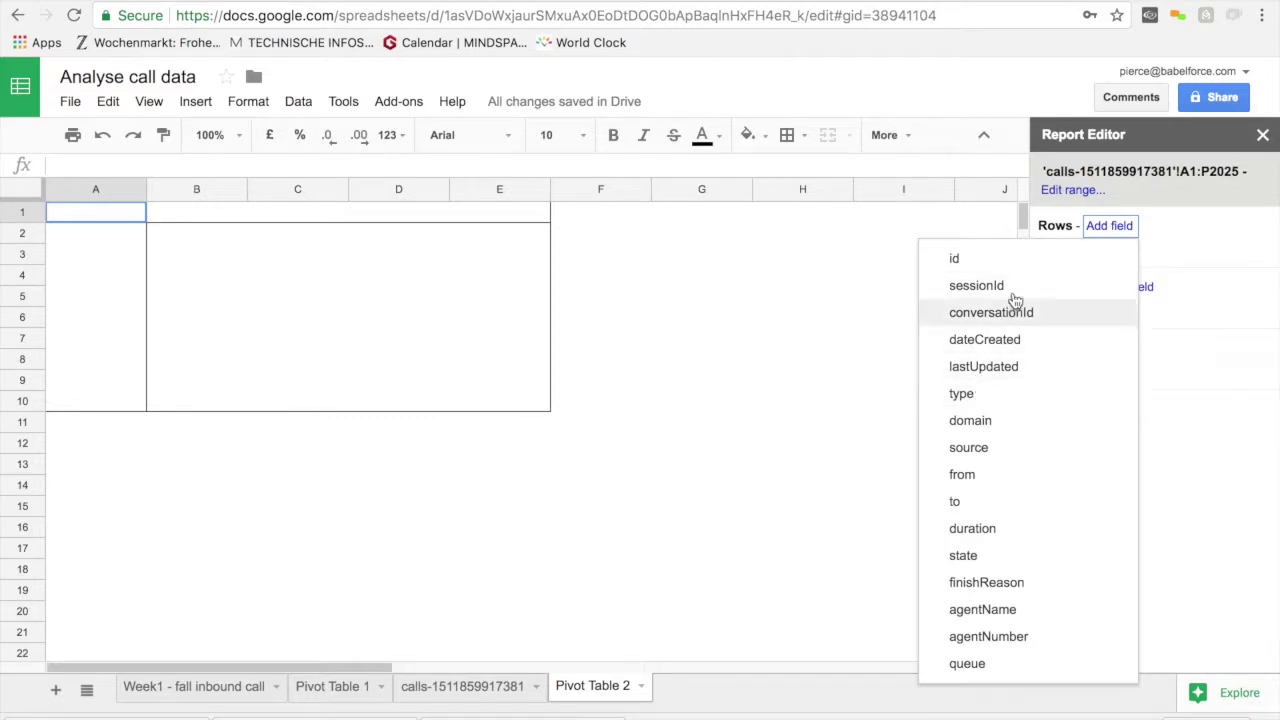
click(1005, 610)
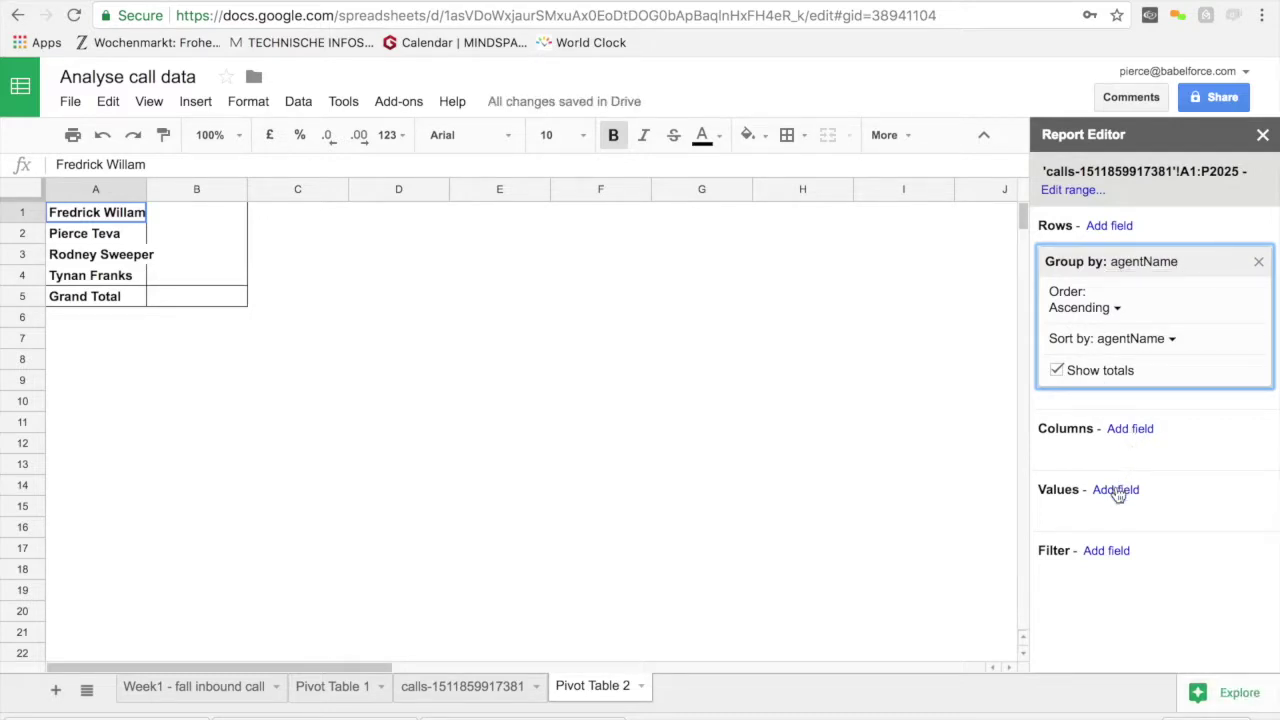
Add a calculated field to the pivot table's values and name it "average agent talk time (seconds)".
click(1117, 492)
scroll(1040, 598, down, 5)
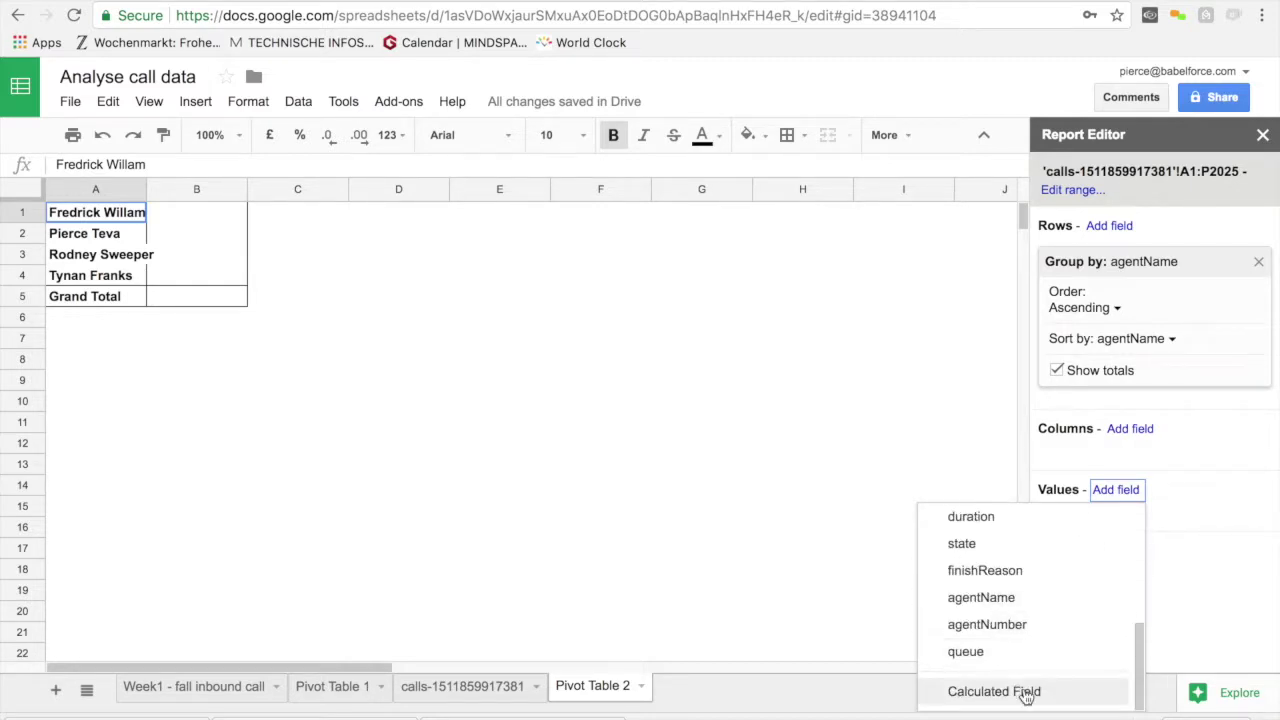
click(1030, 694)
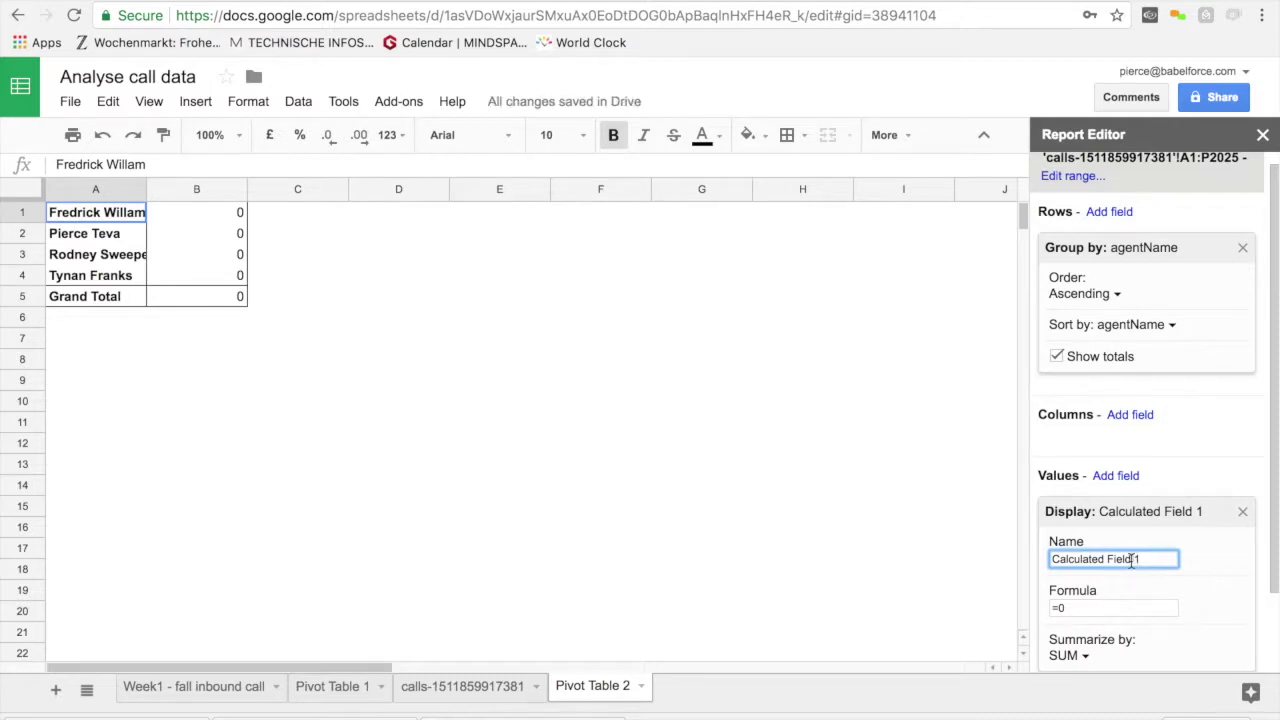
triple_click(1132, 561)
text(average )
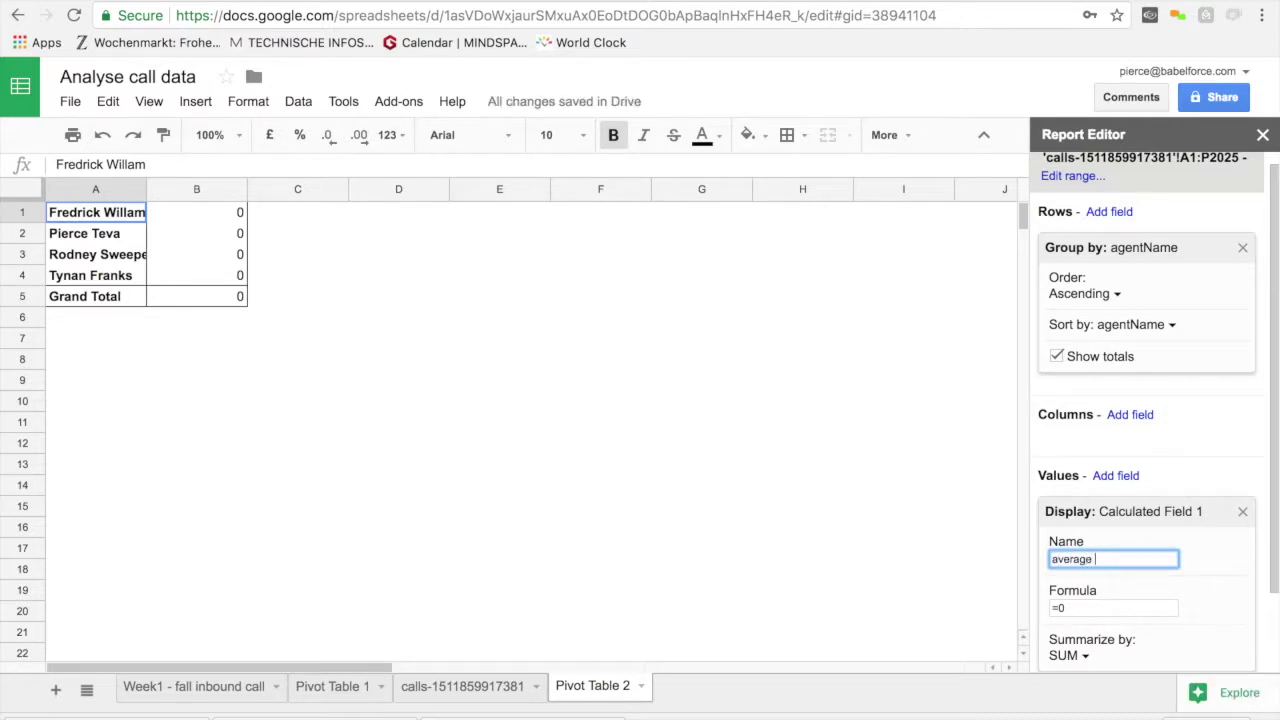
text(agent talk time (seconds))
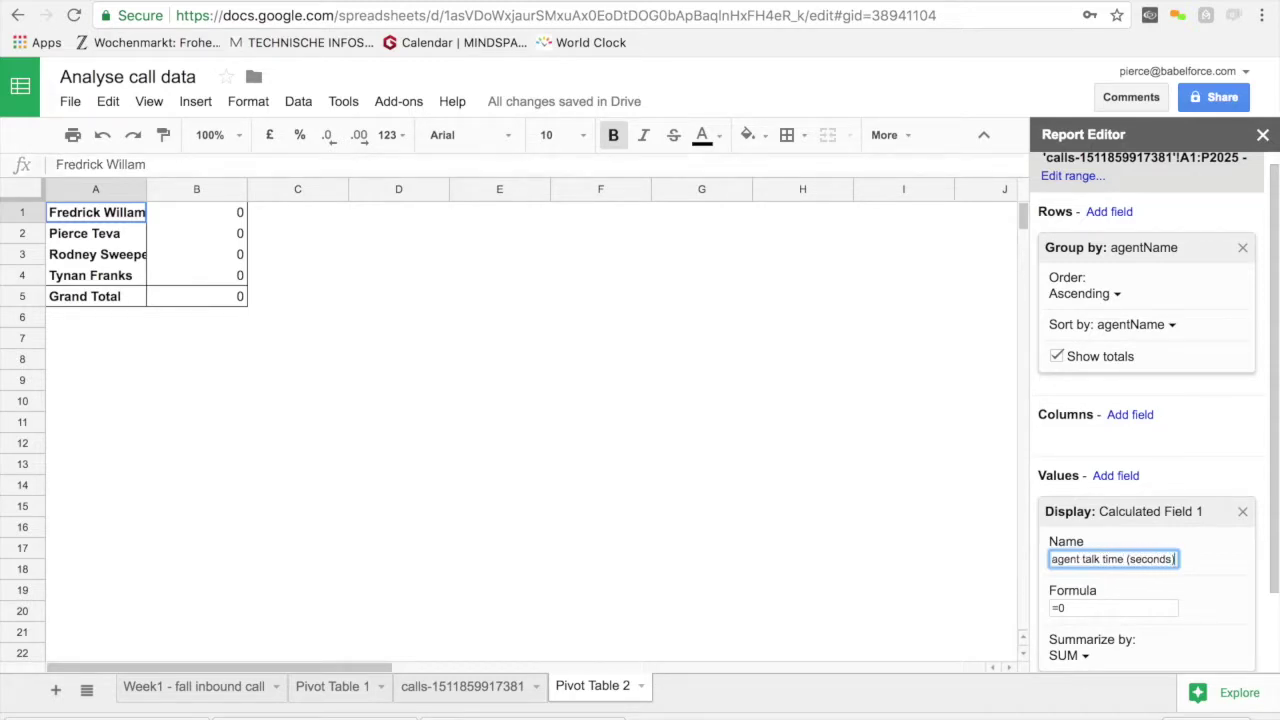
Set the calculated field's formula to =duration/1000 and summarize it by Custom.
click(1108, 607)
key(BackSpace)
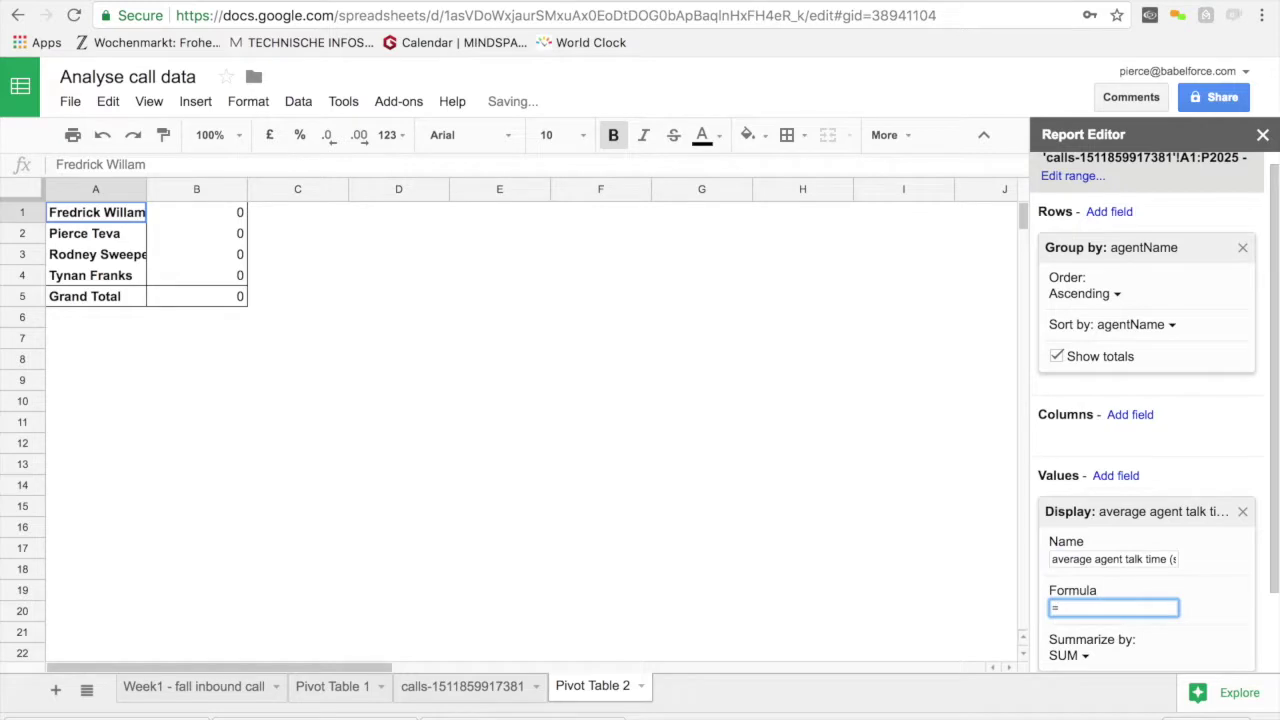
text(duration)
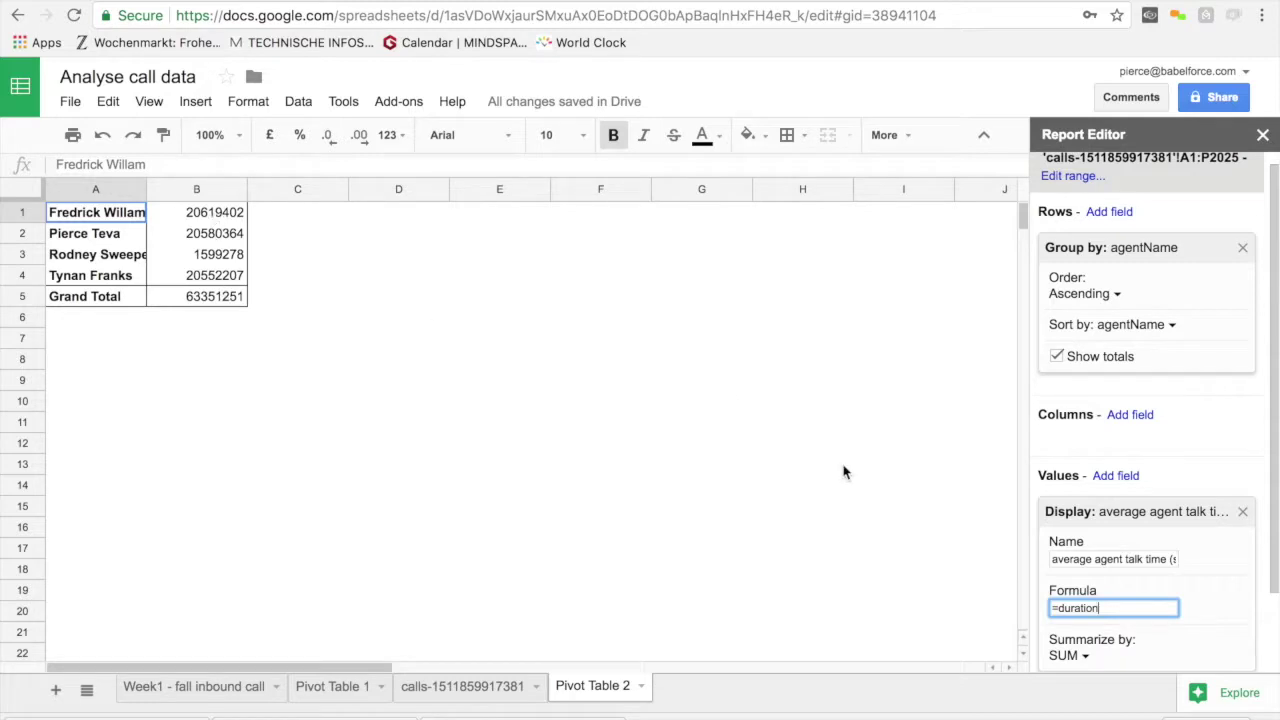
scroll(1080, 590, down, 1)
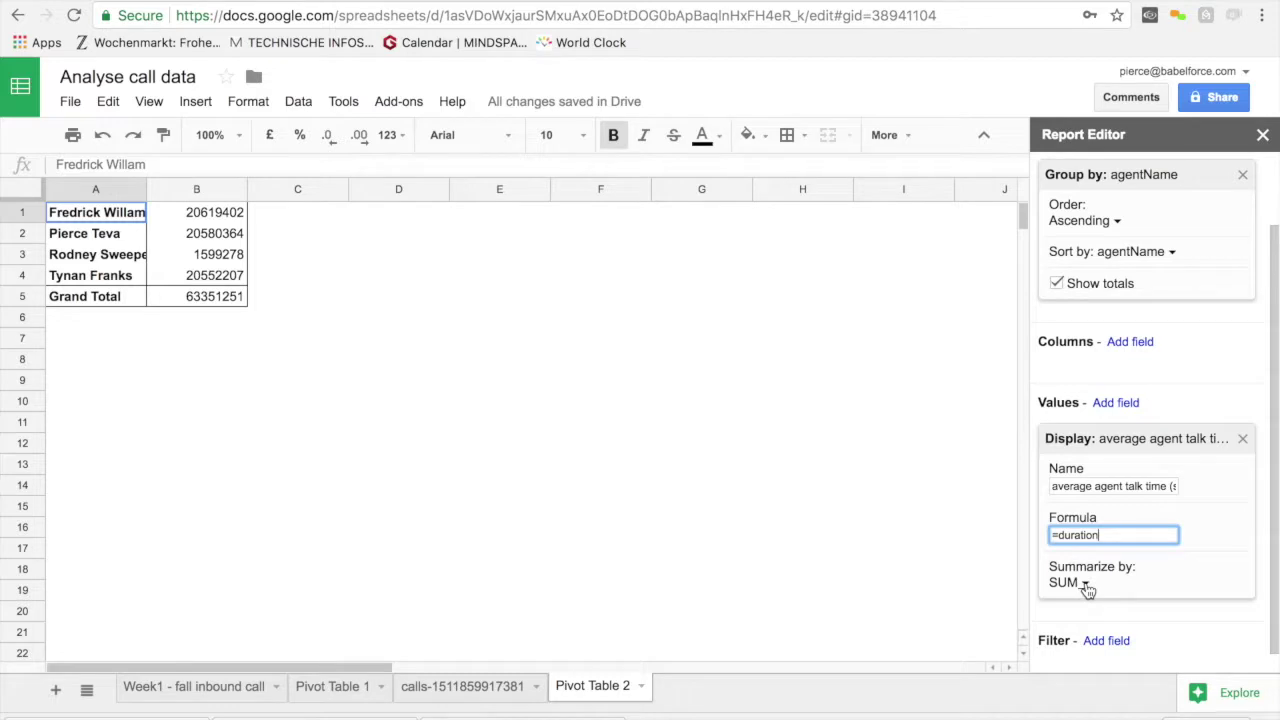
text(/1000)
click(1085, 586)
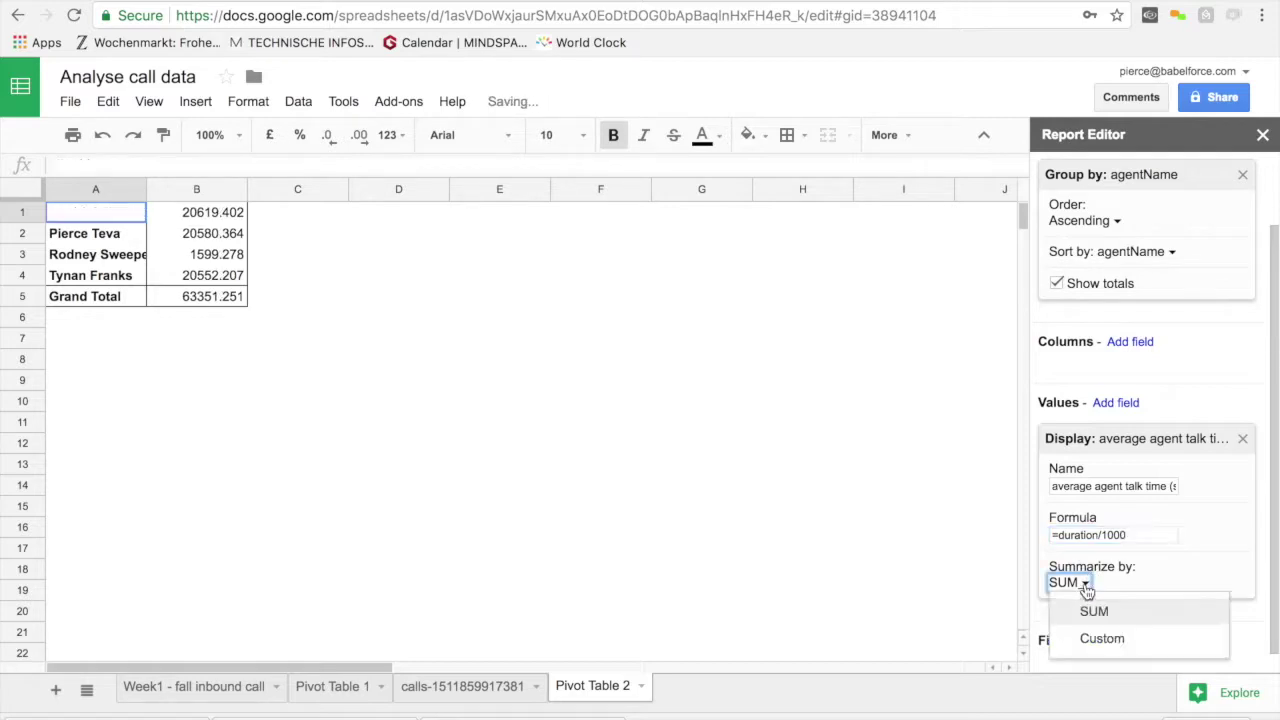
click(1103, 645)
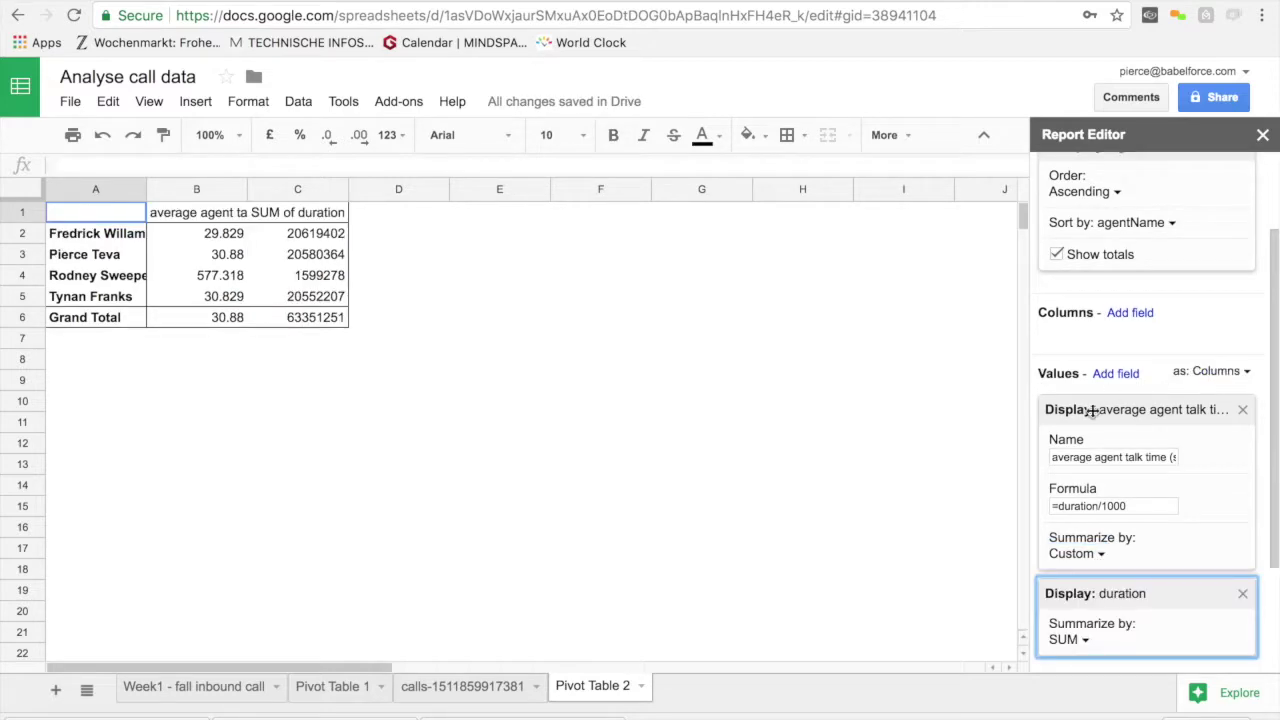
Try the duration field summarized by AVERAGE ahead of the calculated field, and remove it from the pivot values.
scroll(1154, 443, down, 2)
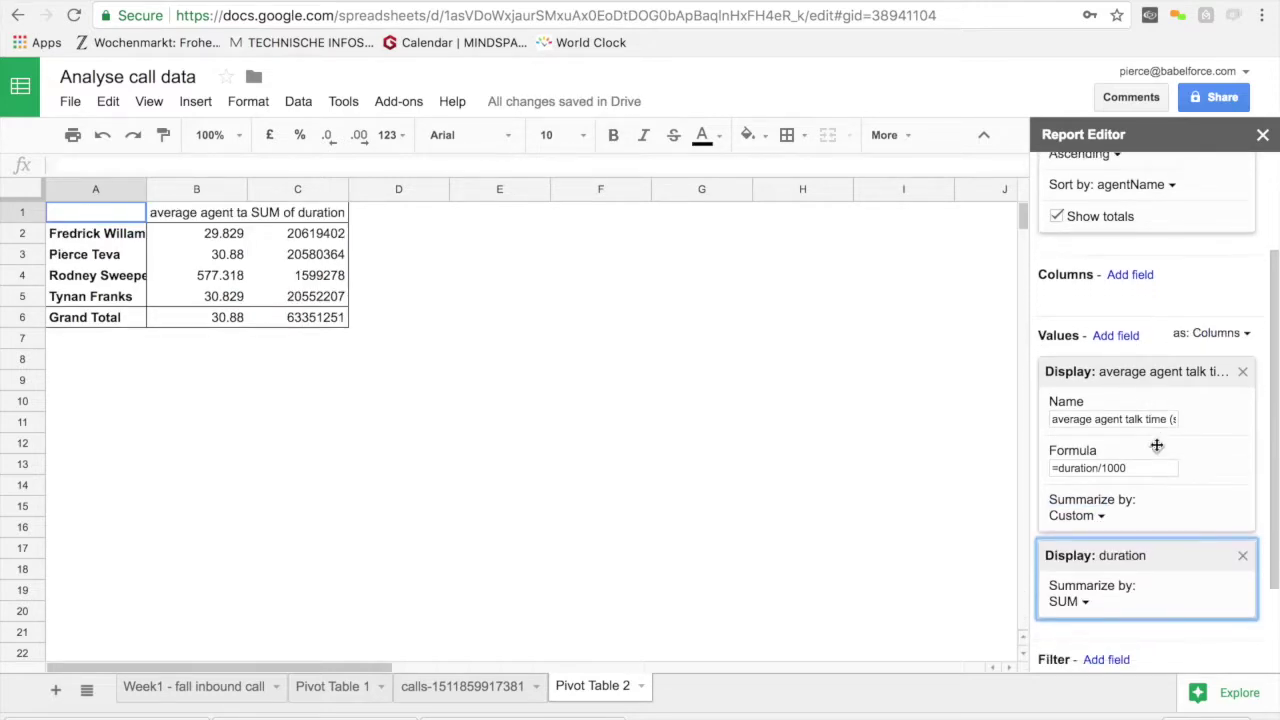
drag(1163, 542, 1145, 360)
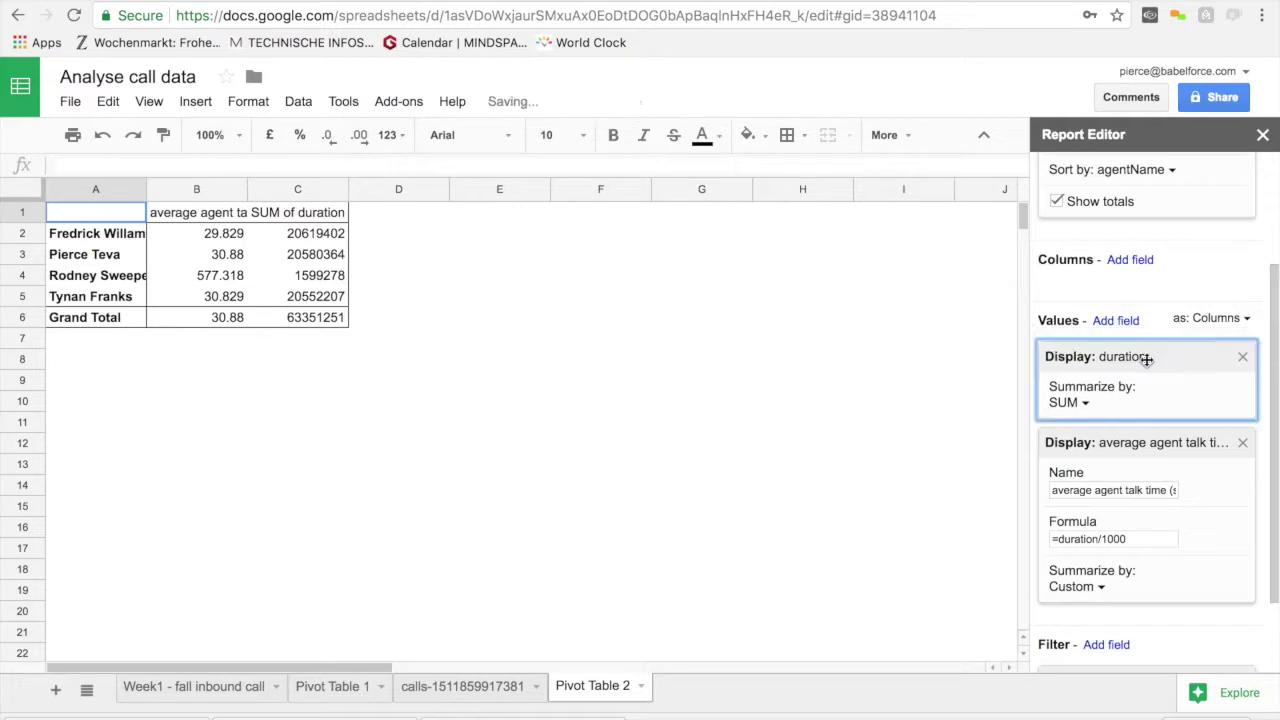
click(1068, 402)
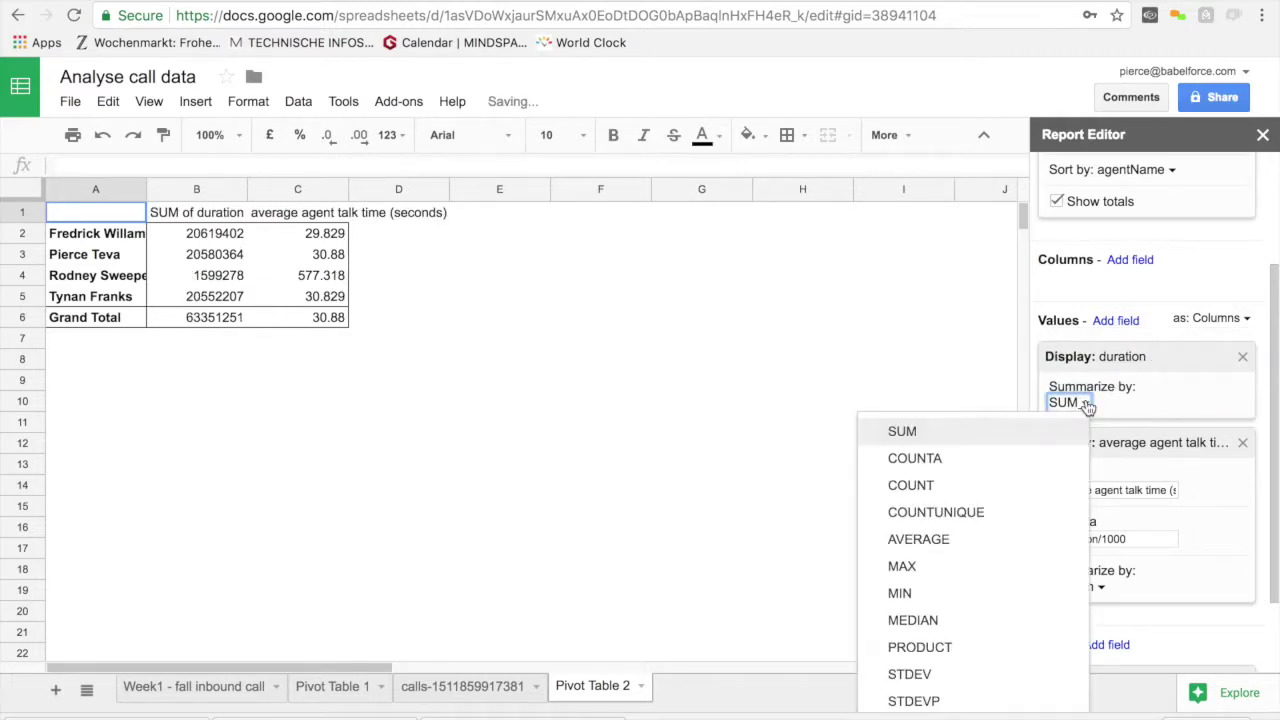
click(962, 541)
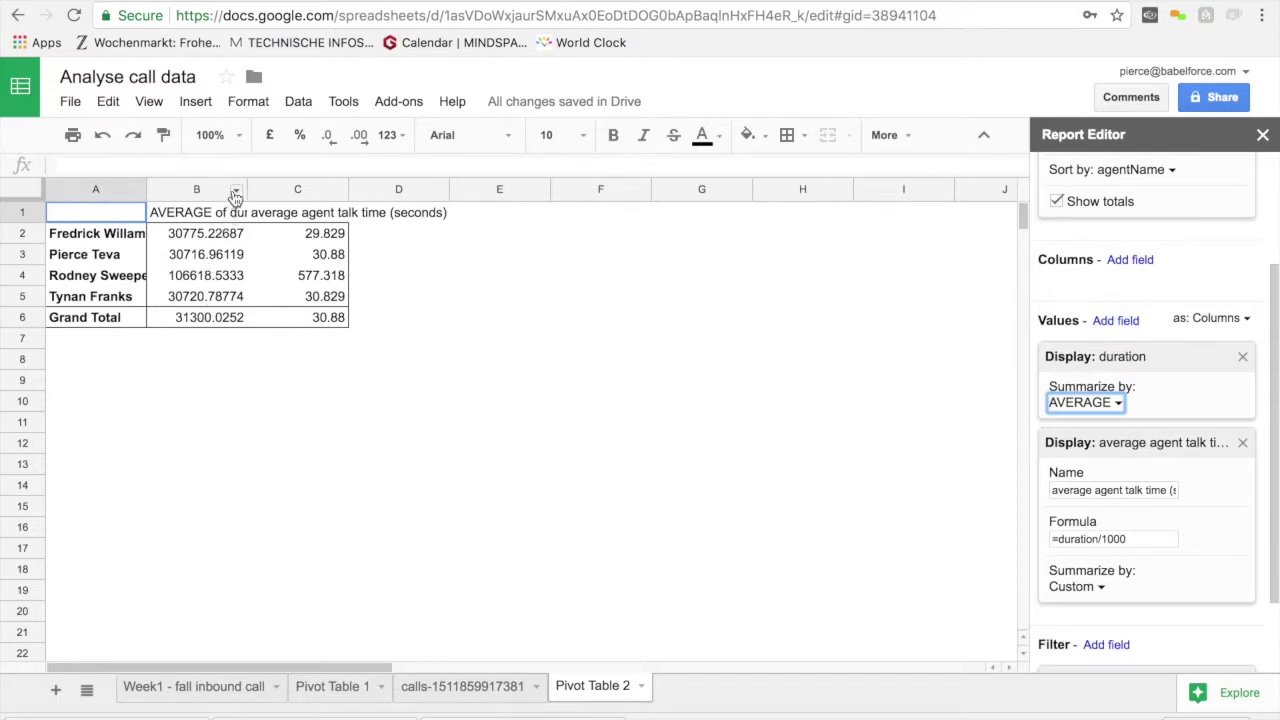
click(1242, 357)
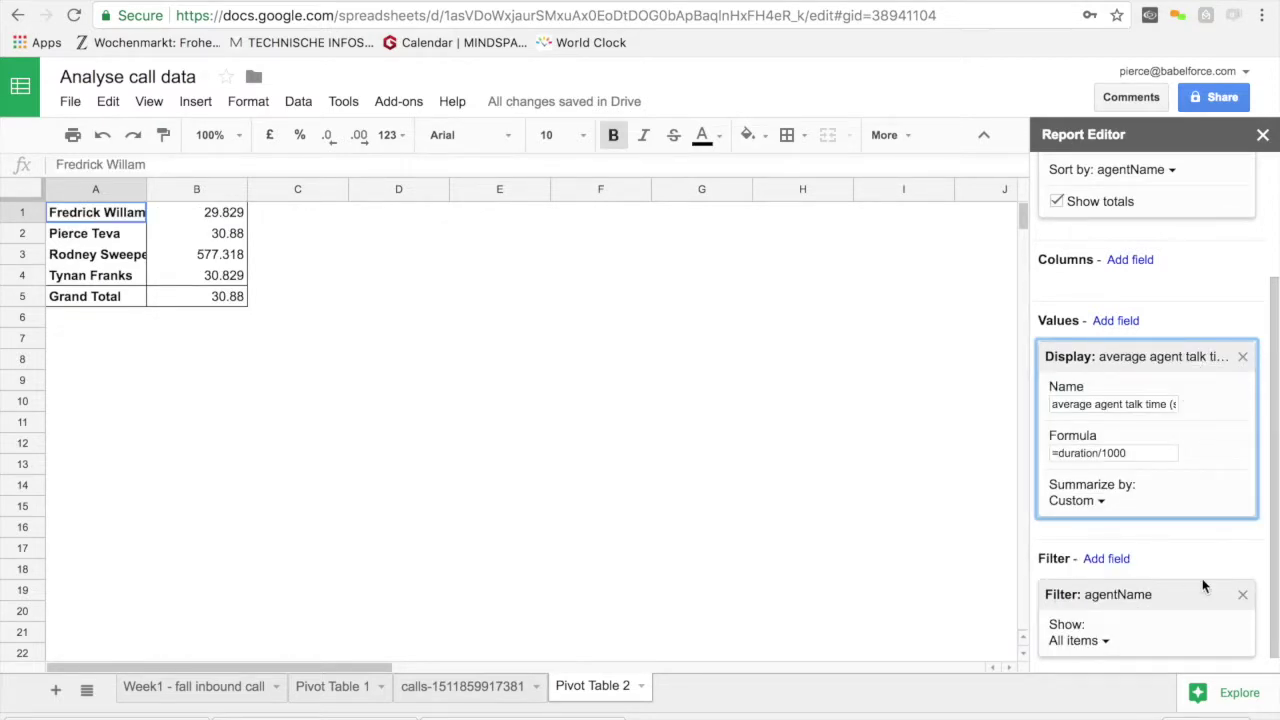
Group the pivot table's columns by queue and turn off totals for the agentName rows.
click(1138, 262)
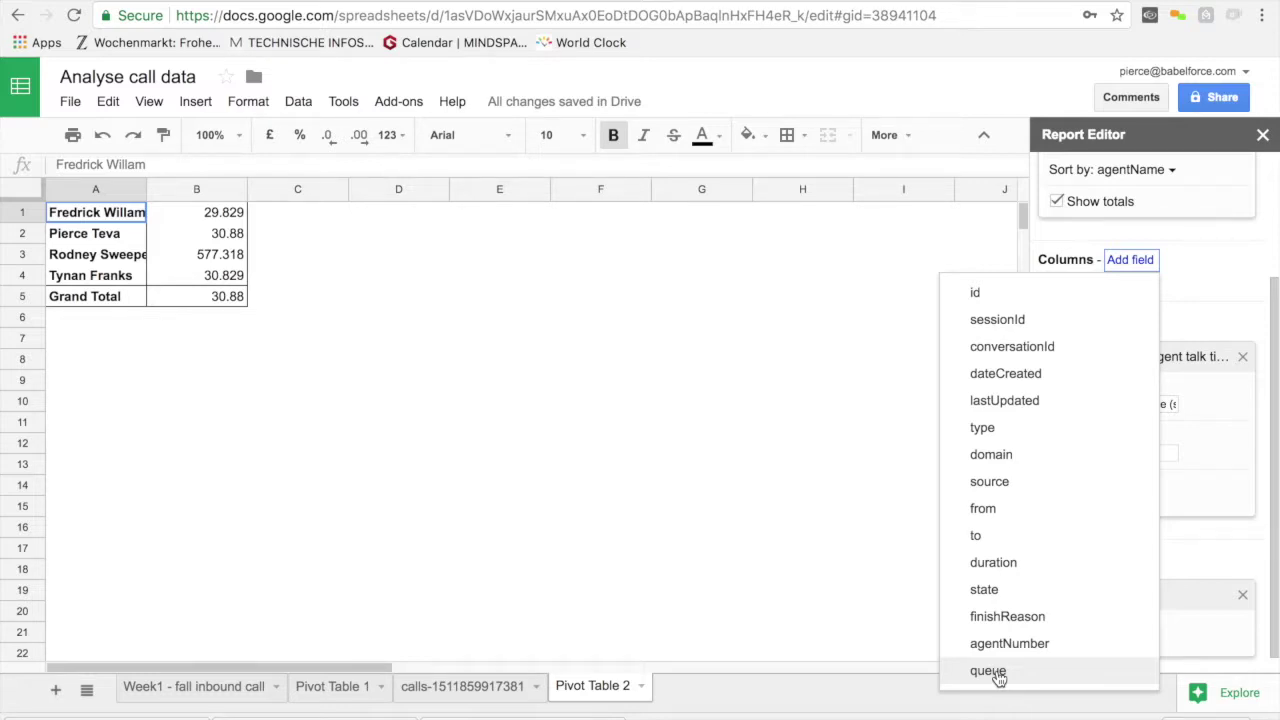
click(996, 673)
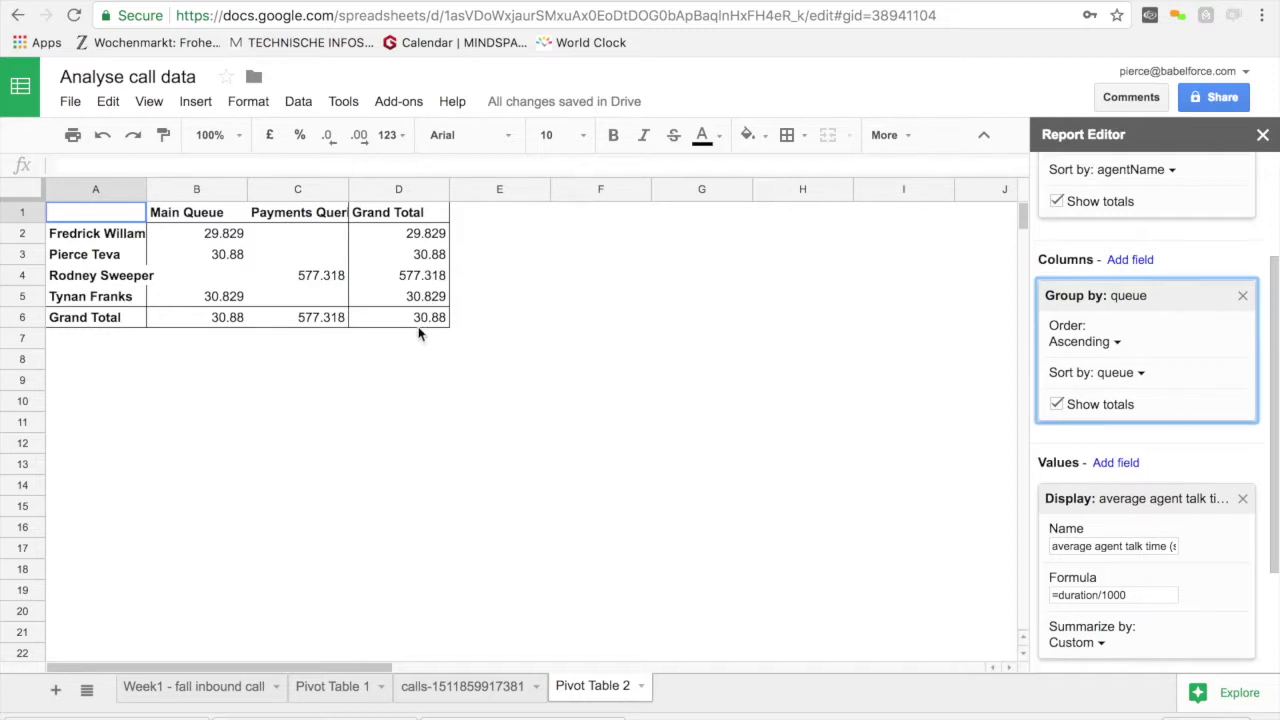
scroll(1160, 290, up, 3)
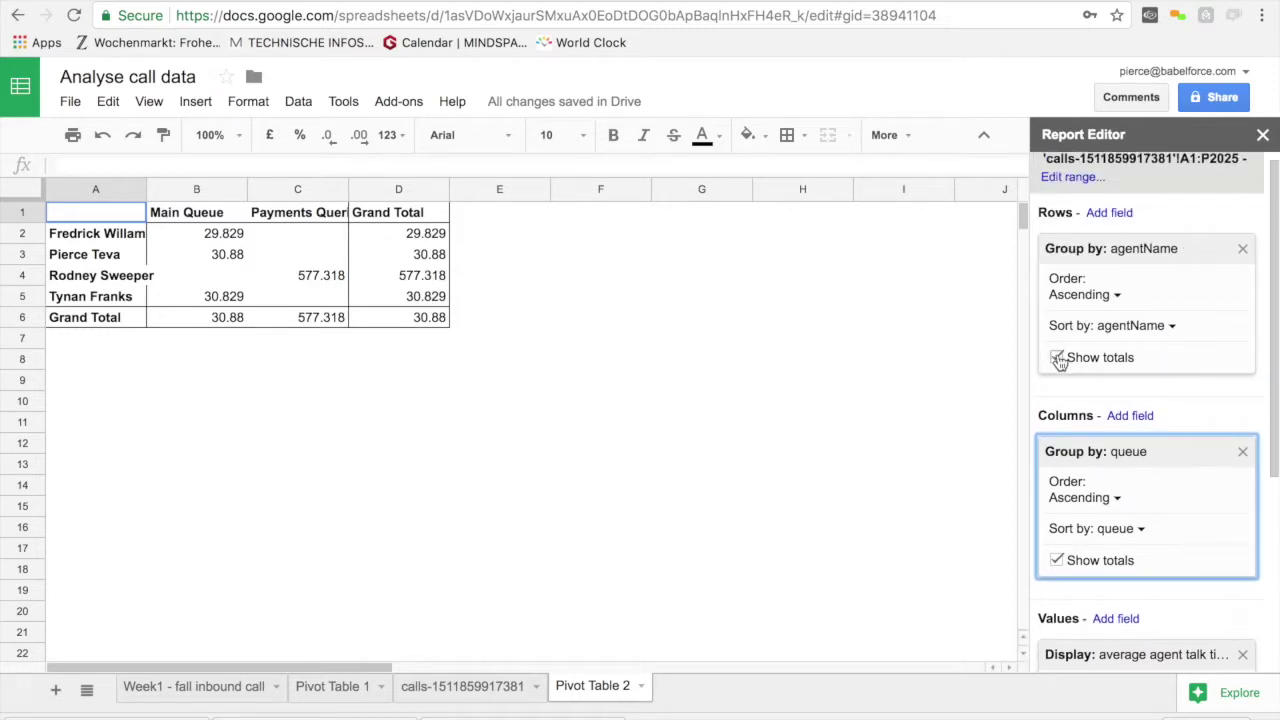
click(1058, 358)
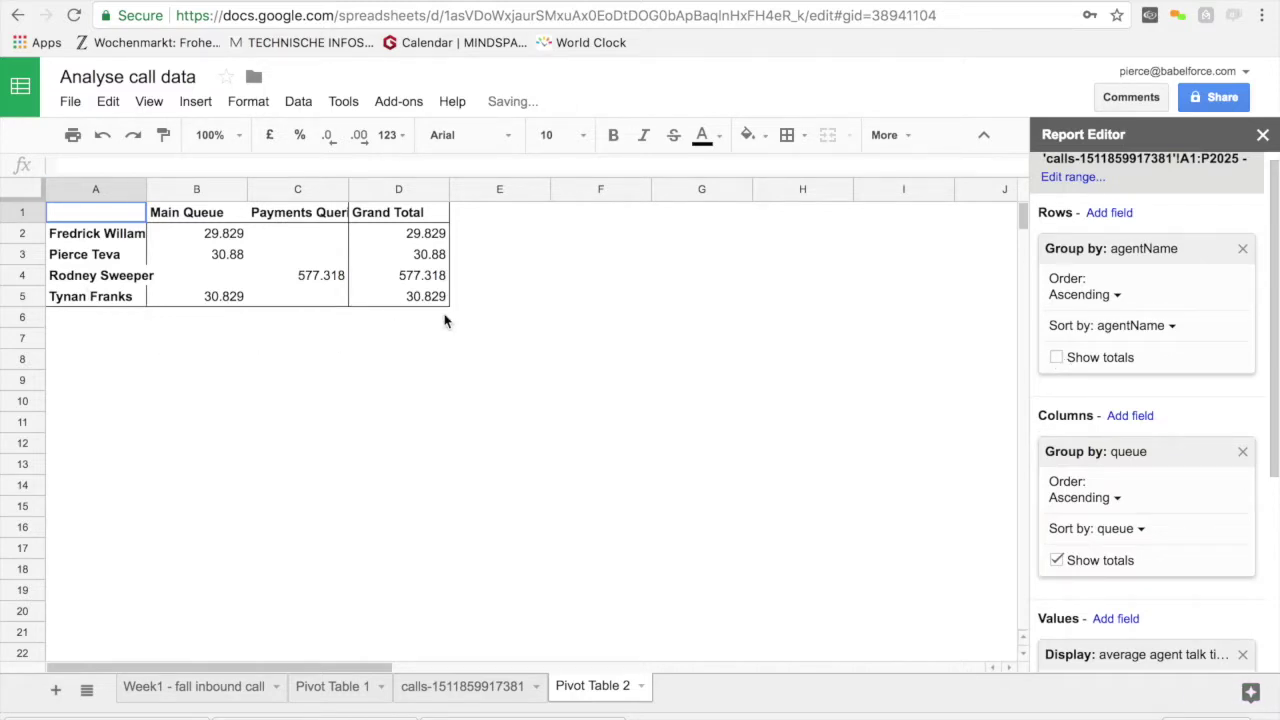